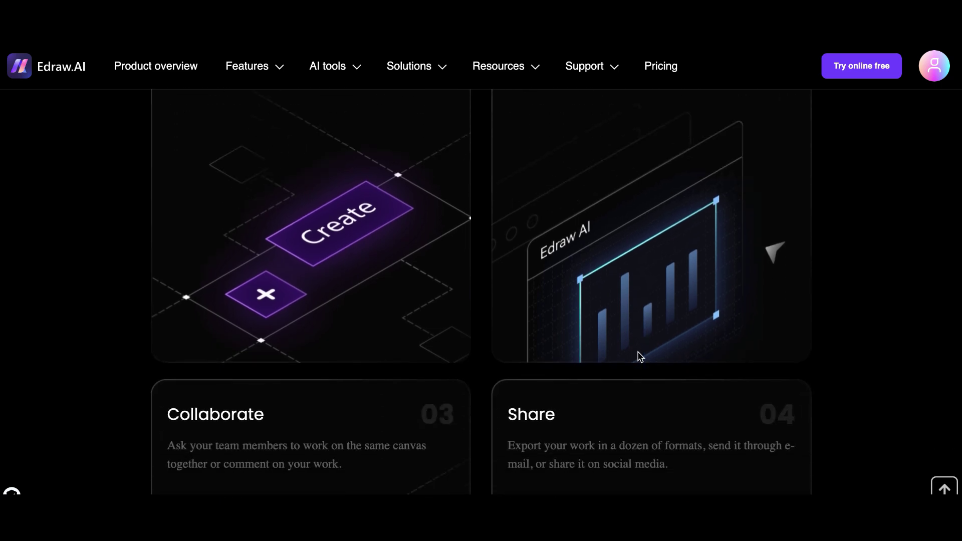
Scroll through the home page and page through the working scenarios carousel
scroll(639, 355, down, 12)
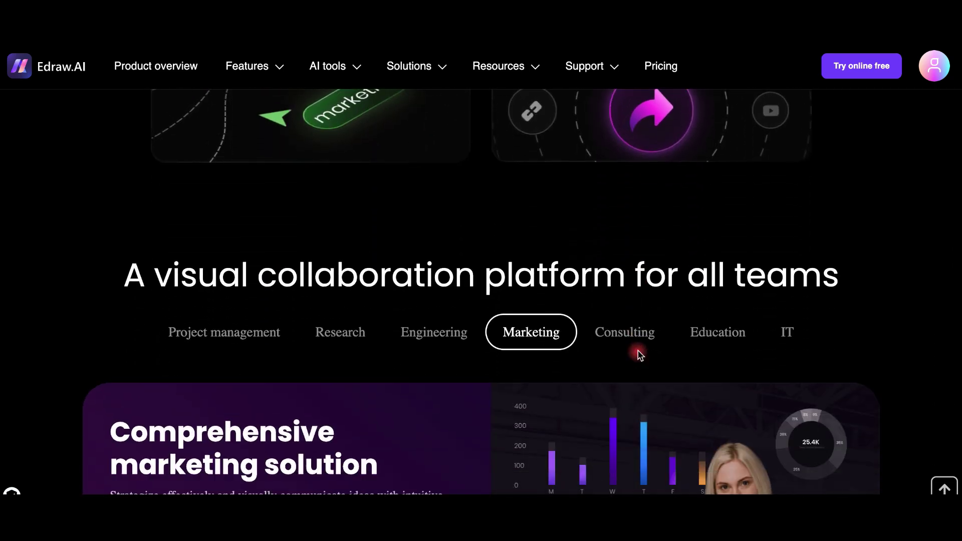
scroll(639, 354, down, 12)
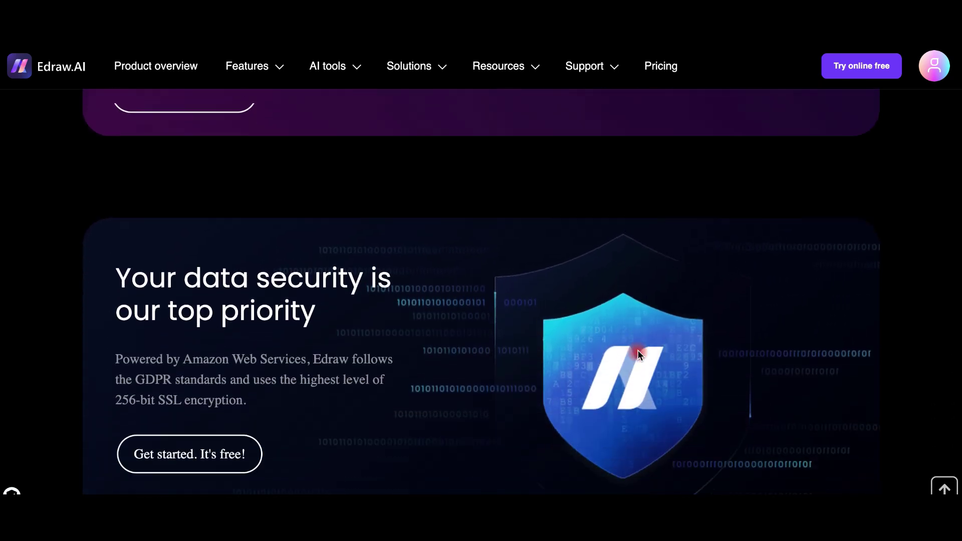
scroll(639, 353, down, 5)
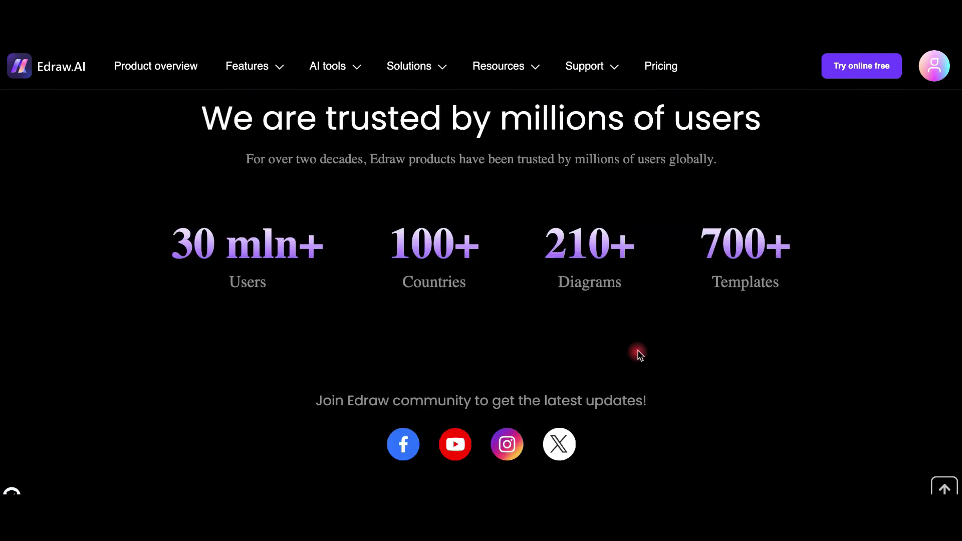
scroll(639, 354, down, 3)
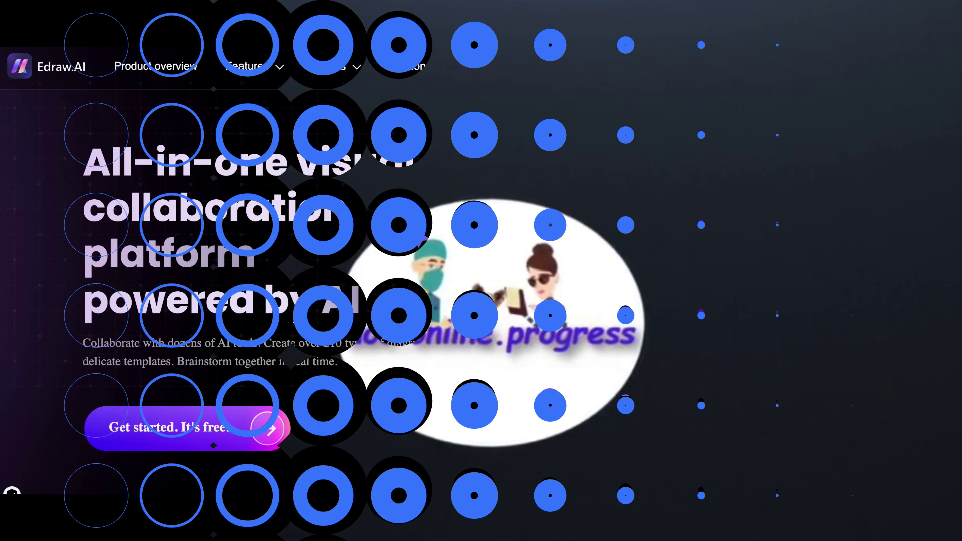
scroll(909, 315, down, 5)
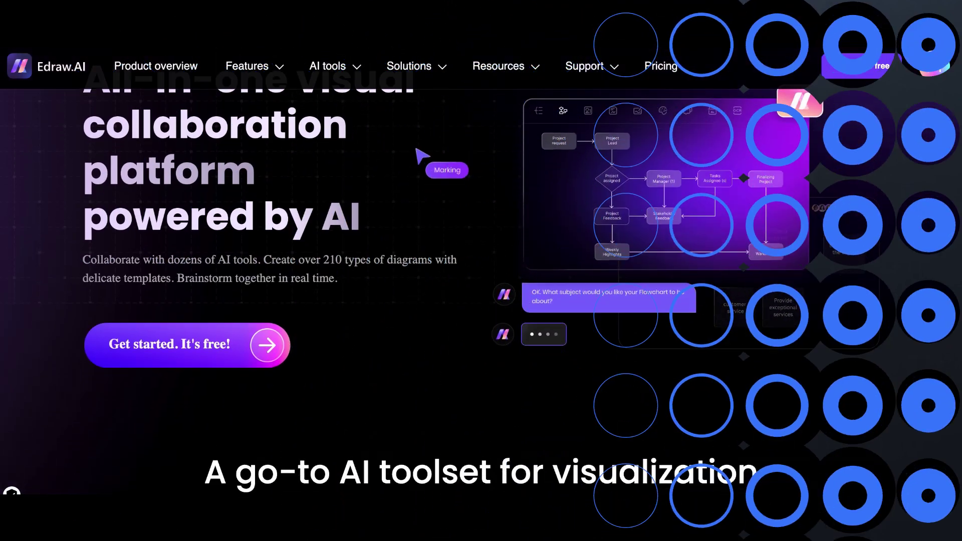
scroll(909, 314, down, 5)
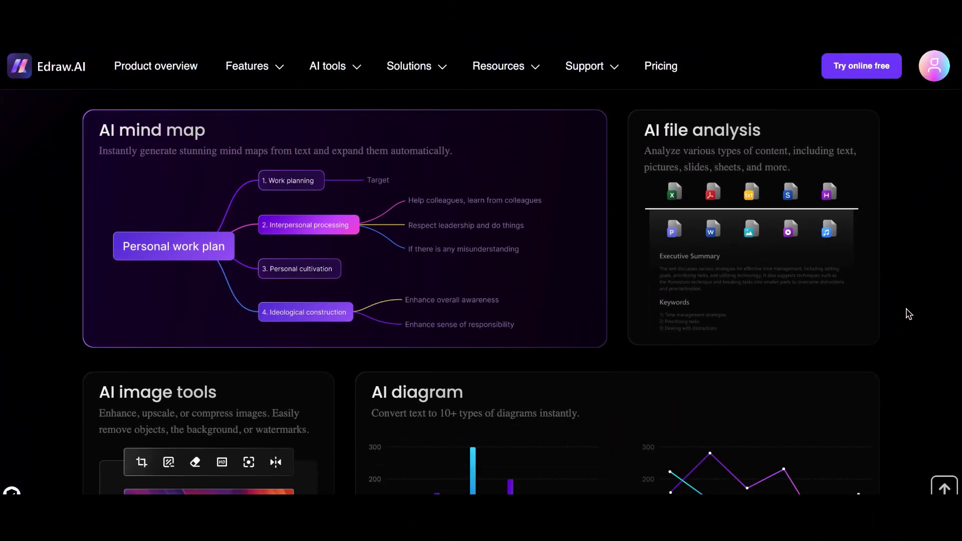
scroll(910, 314, down, 3)
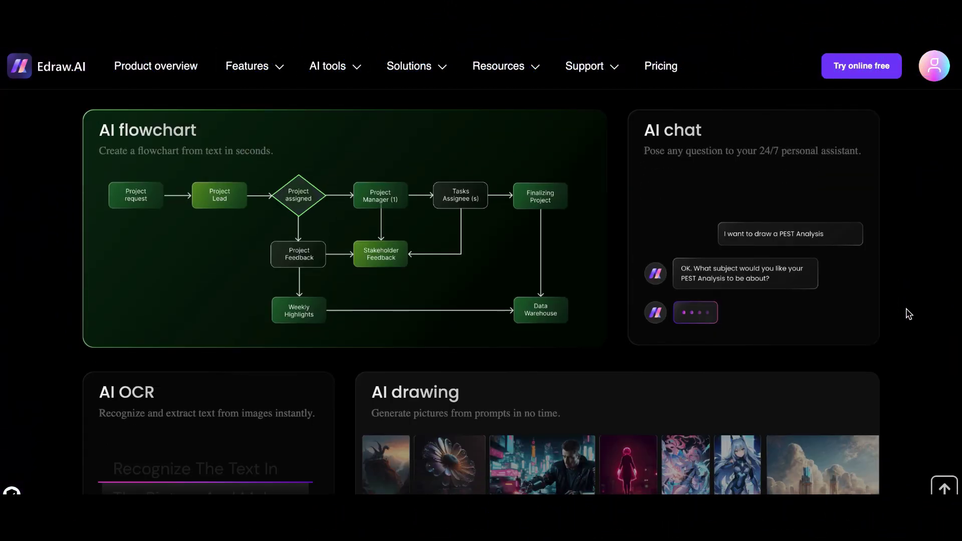
scroll(910, 315, down, 8)
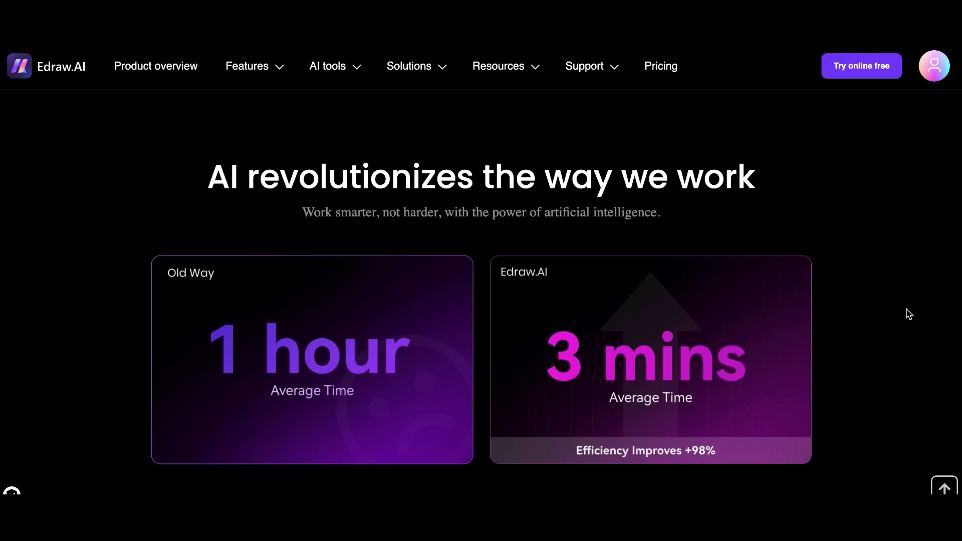
scroll(909, 315, down, 8)
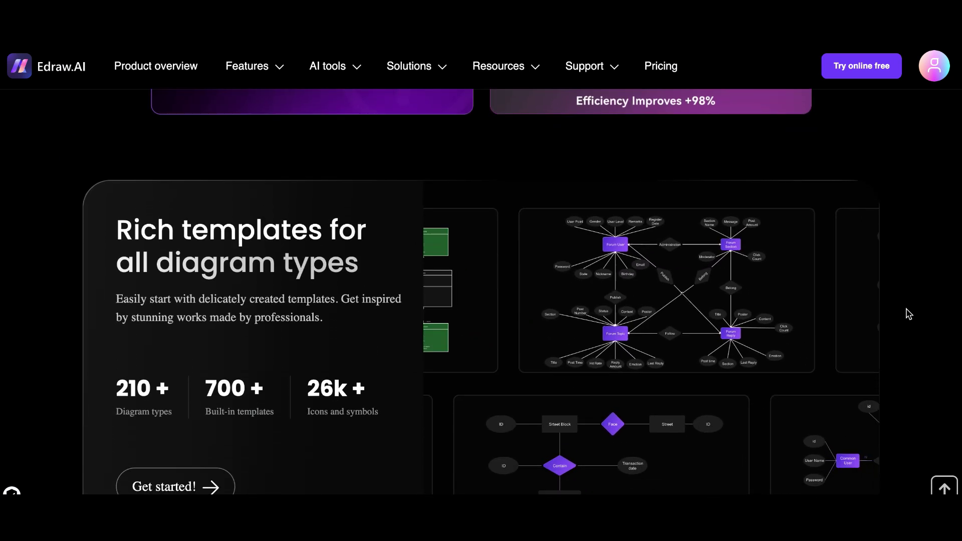
scroll(910, 314, down, 7)
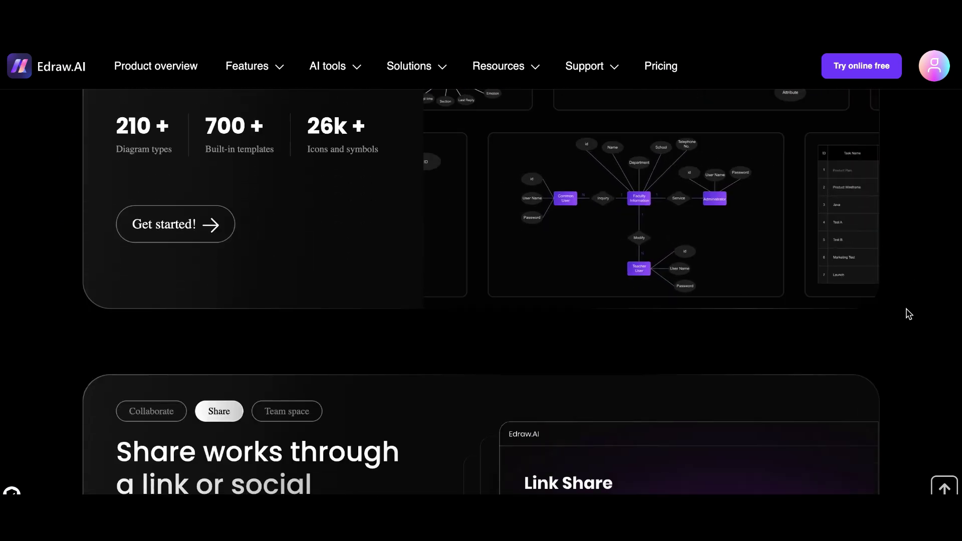
scroll(909, 314, down, 3)
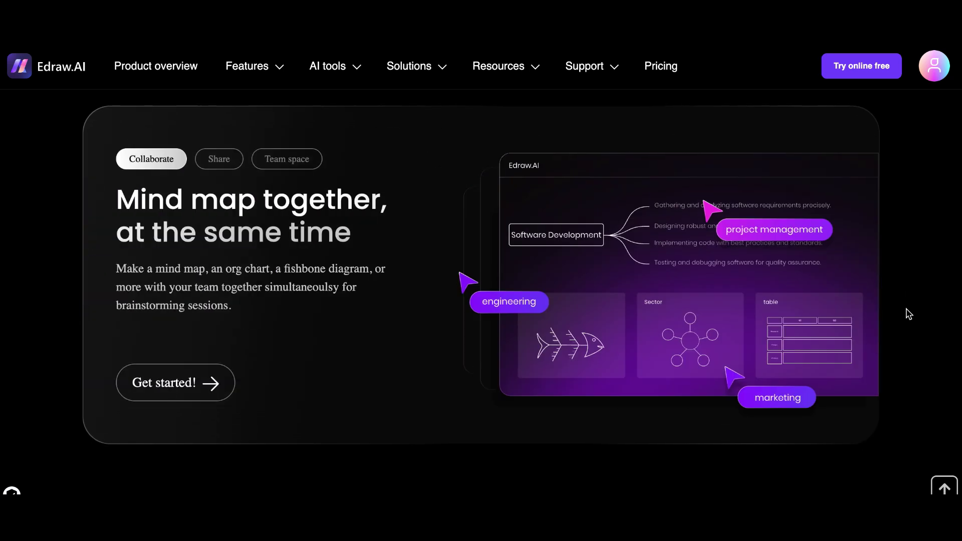
scroll(909, 315, down, 7)
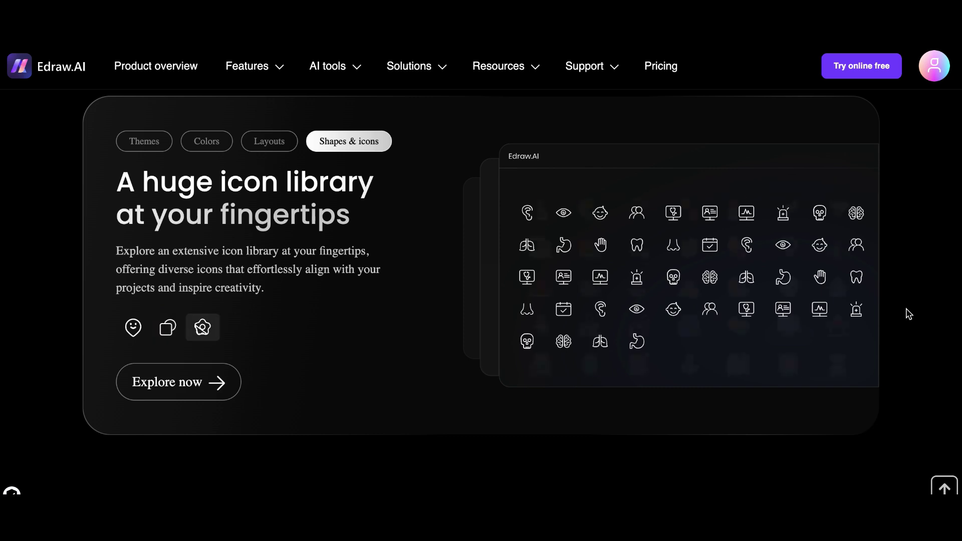
scroll(909, 314, down, 6)
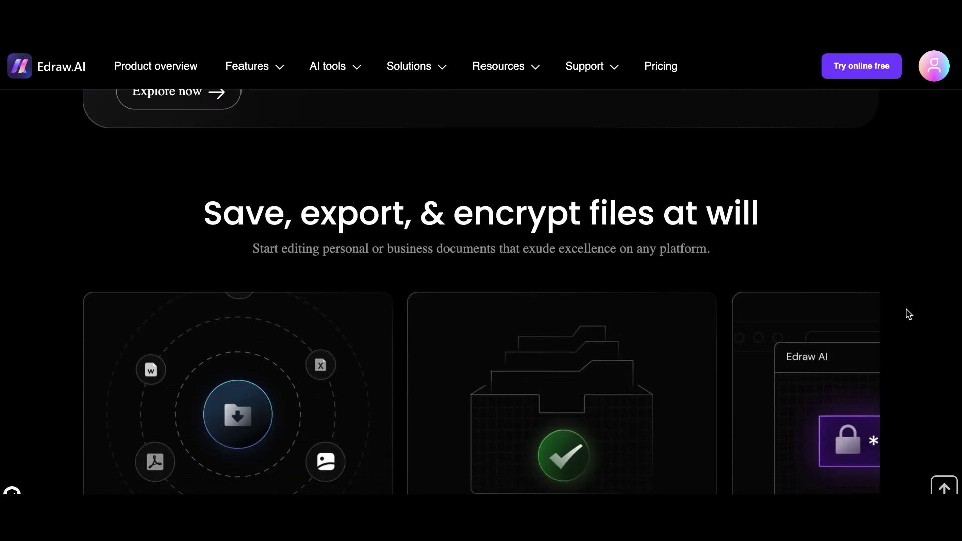
scroll(910, 314, down, 4)
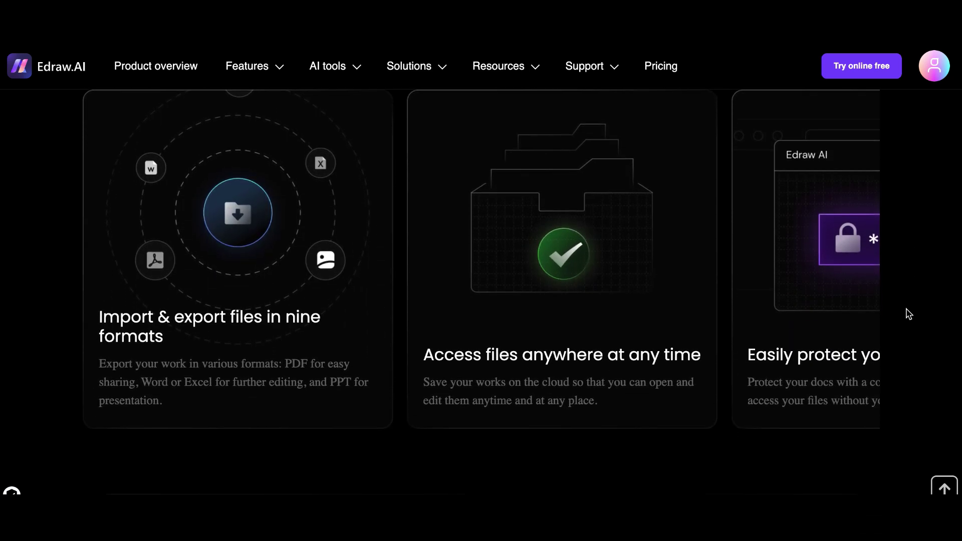
scroll(909, 314, down, 5)
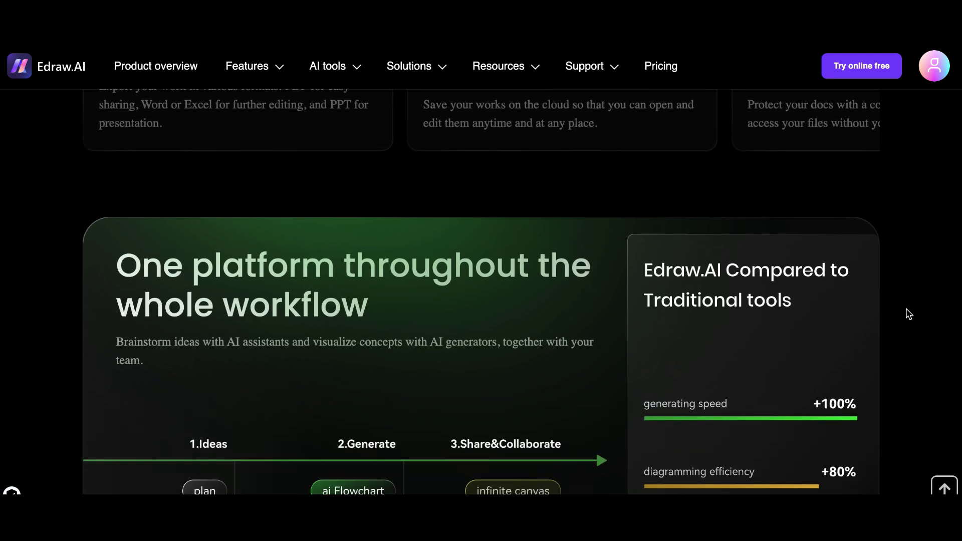
scroll(909, 315, down, 8)
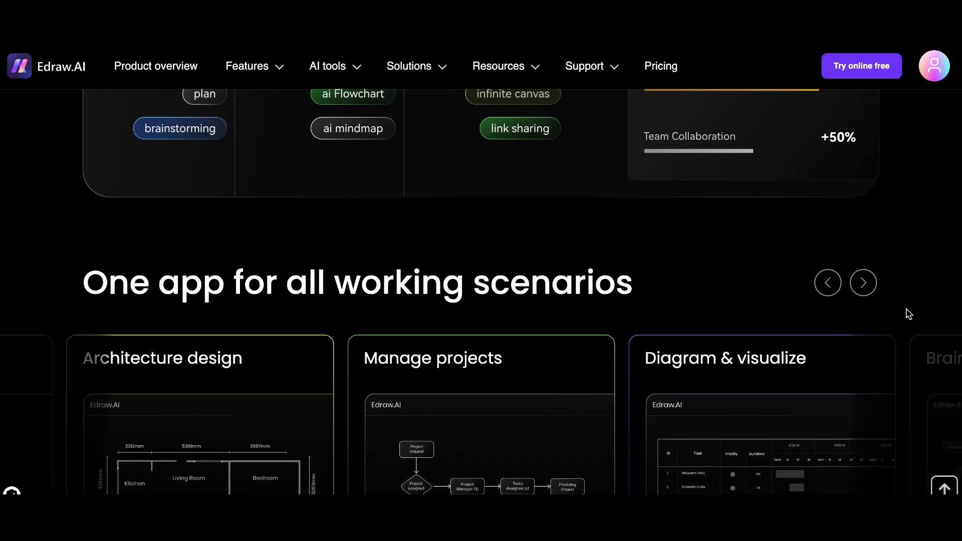
scroll(909, 314, down, 3)
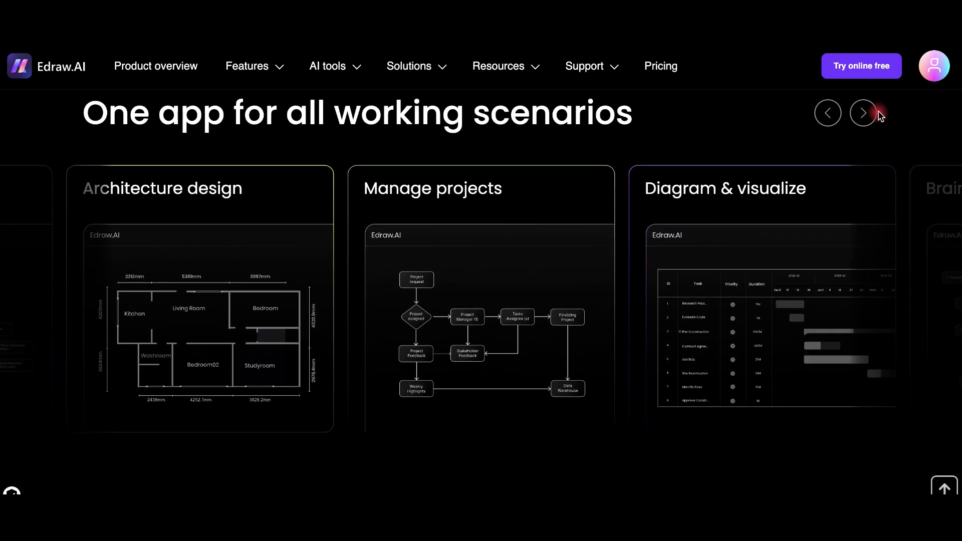
click(874, 117)
click(872, 117)
click(872, 118)
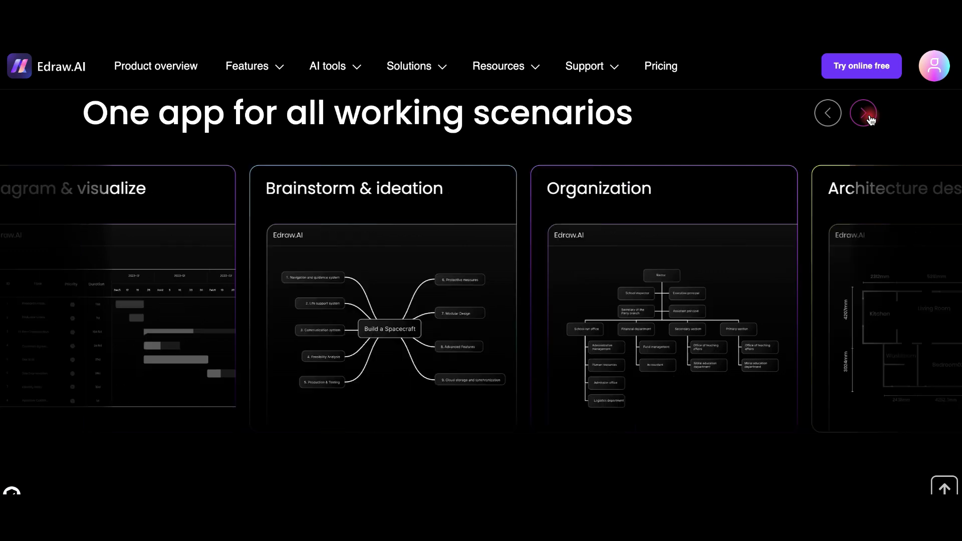
Launch the AI Mind Map Generator from the AI tools list
scroll(909, 245, down, 8)
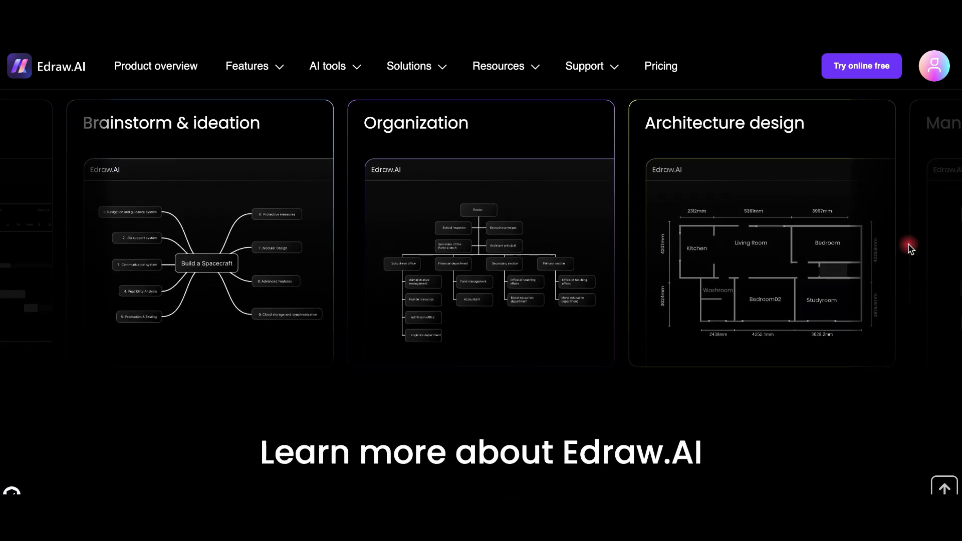
scroll(910, 248, down, 7)
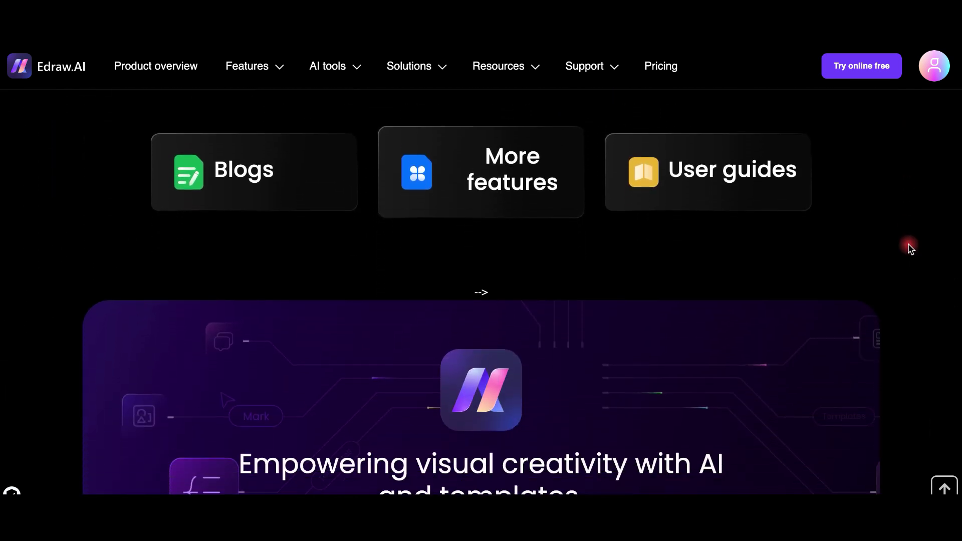
scroll(910, 248, down, 3)
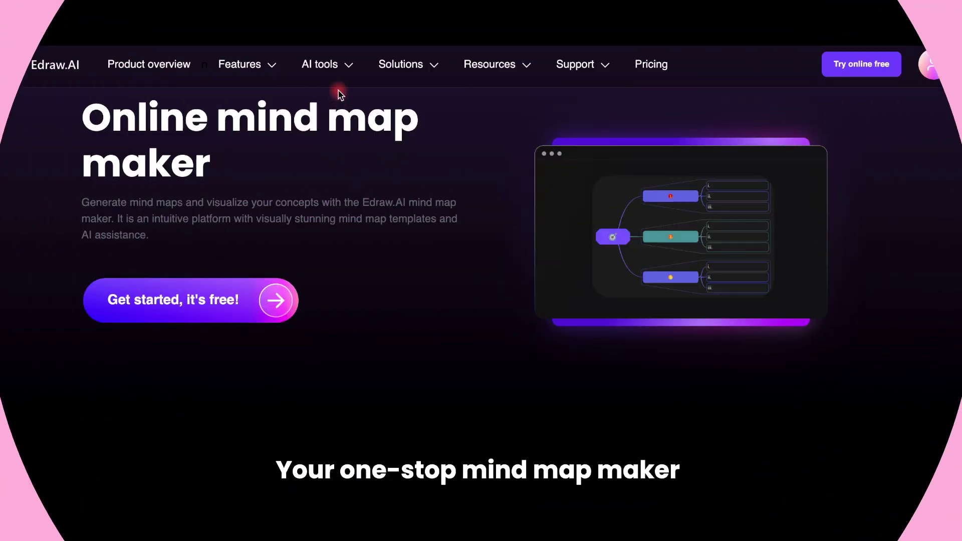
click(341, 70)
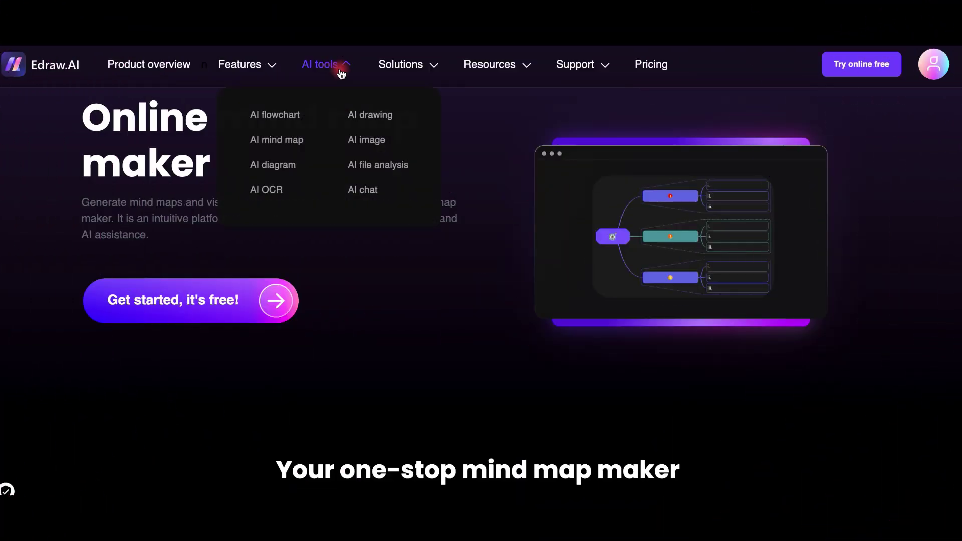
click(296, 141)
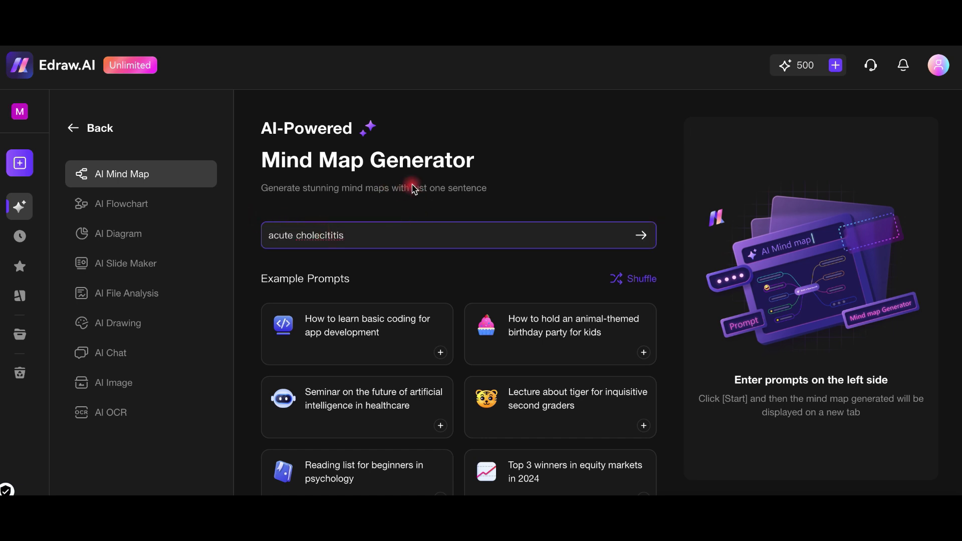
click(639, 244)
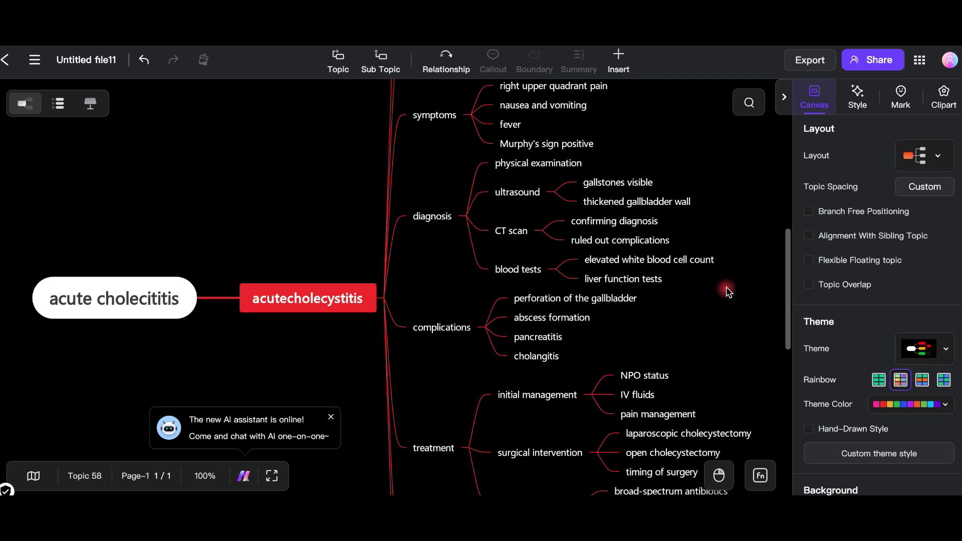
scroll(727, 292, down, 5)
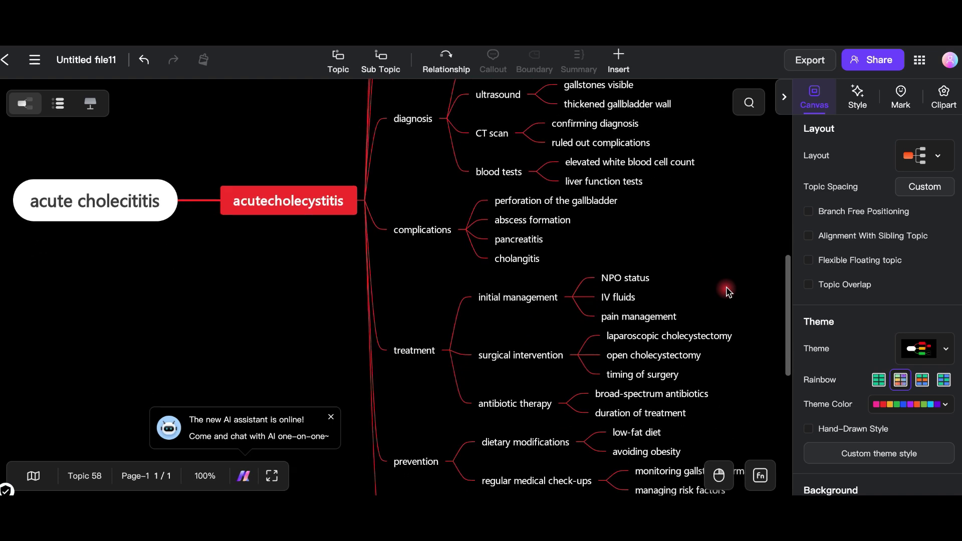
scroll(728, 292, up, 5)
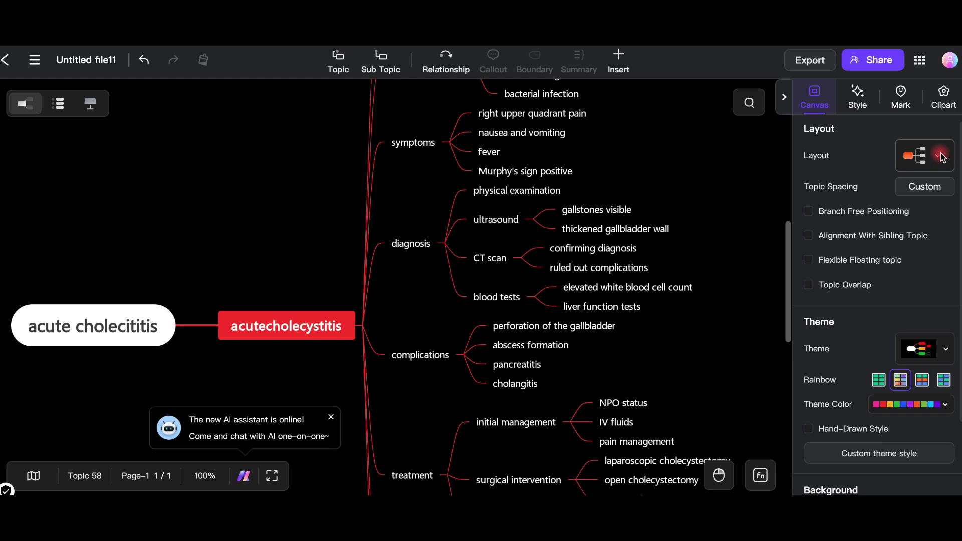
Leave the layout unchanged and apply the Theme Color palette that turns the branches yellow
click(940, 156)
click(916, 205)
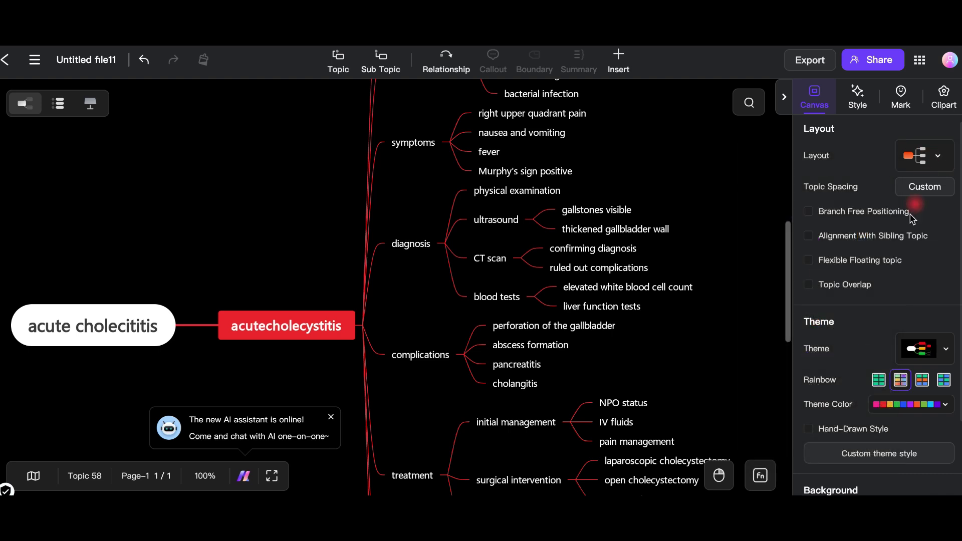
click(877, 405)
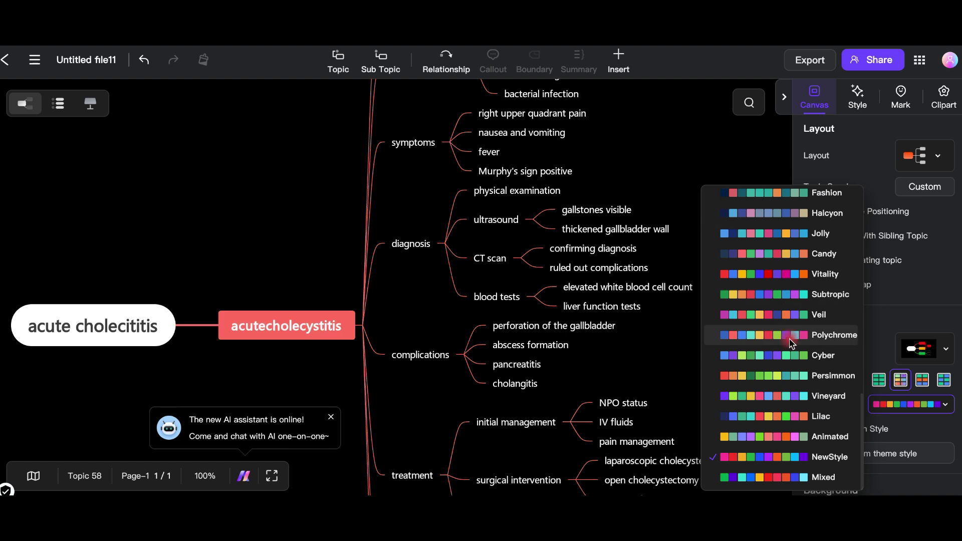
click(792, 299)
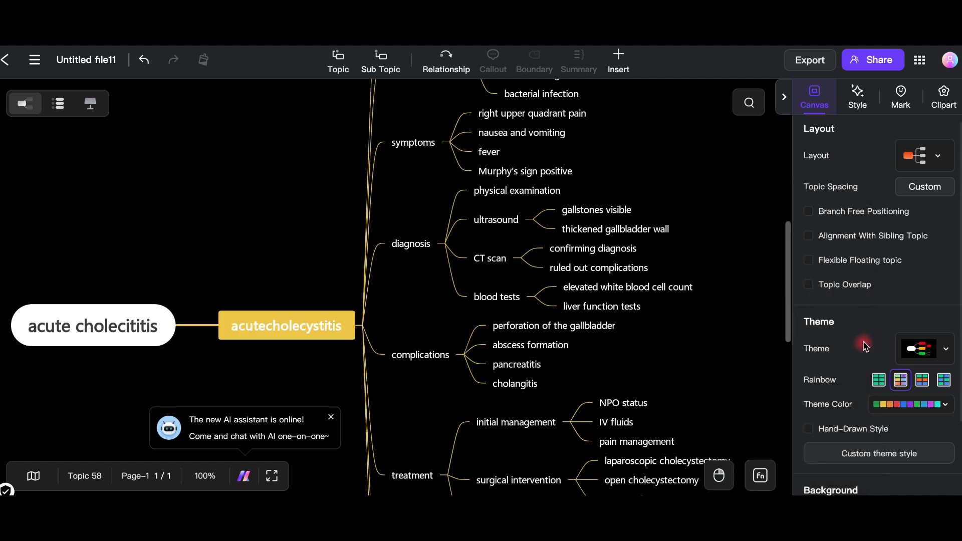
scroll(867, 341, down, 3)
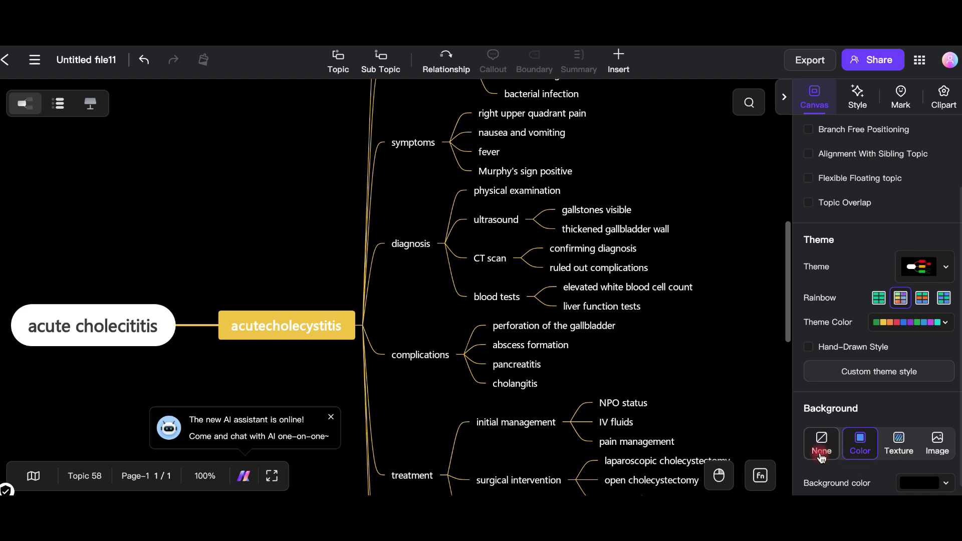
click(893, 455)
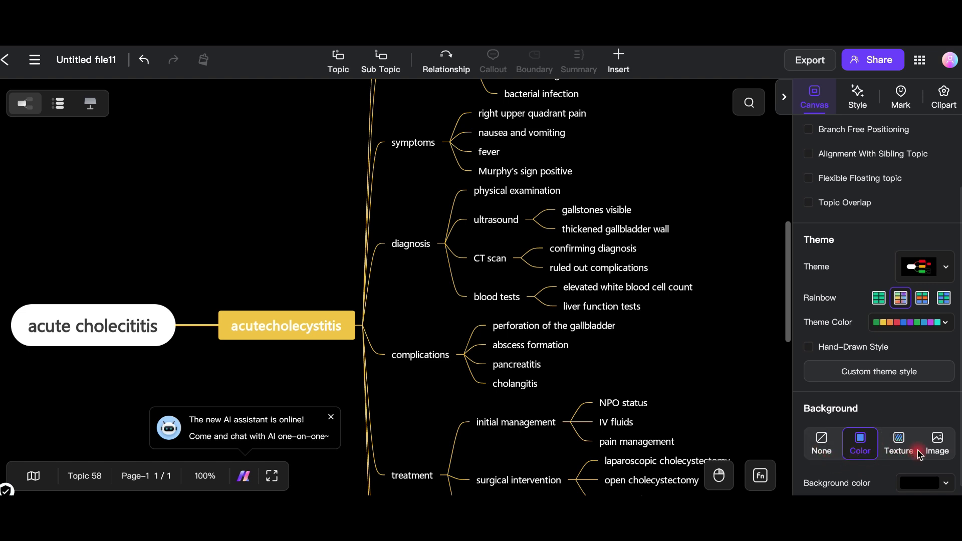
Review the background colour choices, keeping the background black
scroll(891, 417, down, 1)
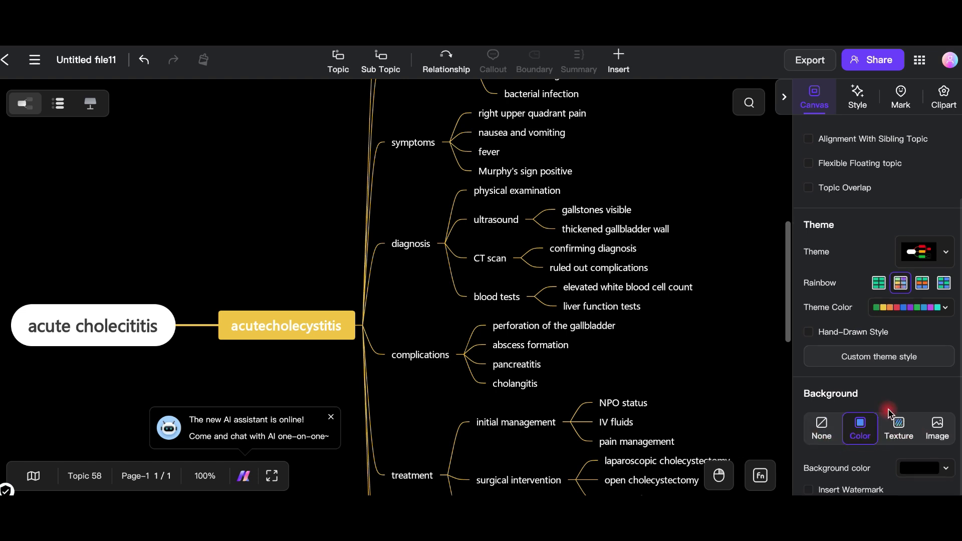
click(944, 470)
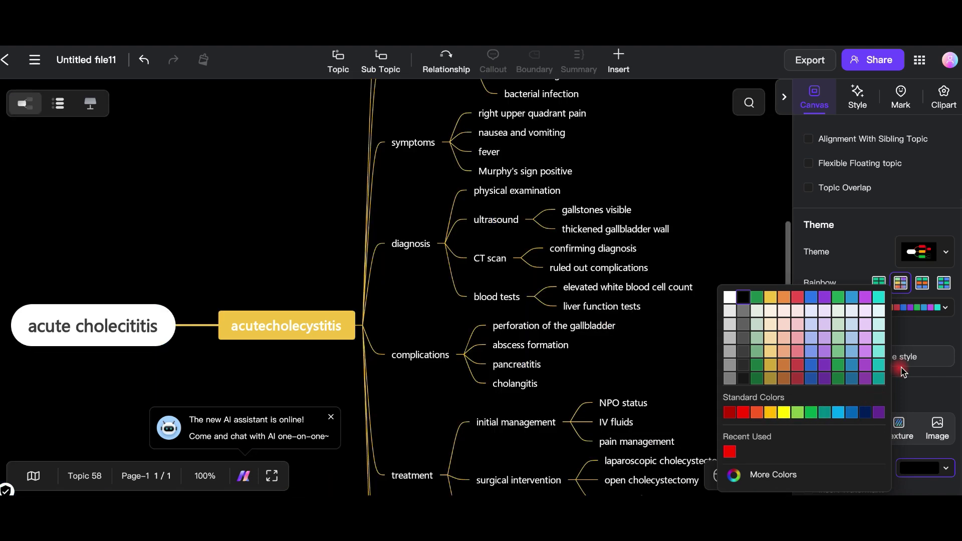
click(926, 335)
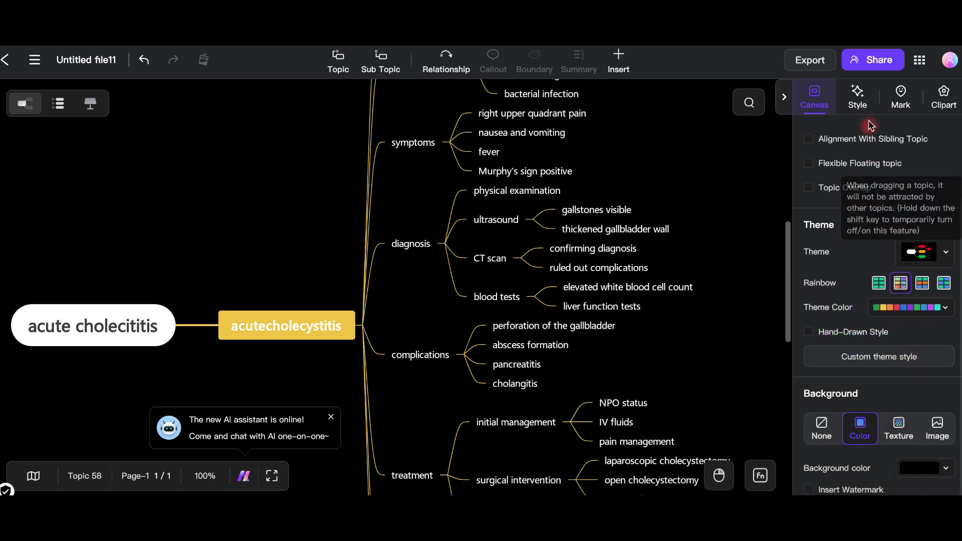
Give the 'gallstones visible' topic a red border colour
click(864, 108)
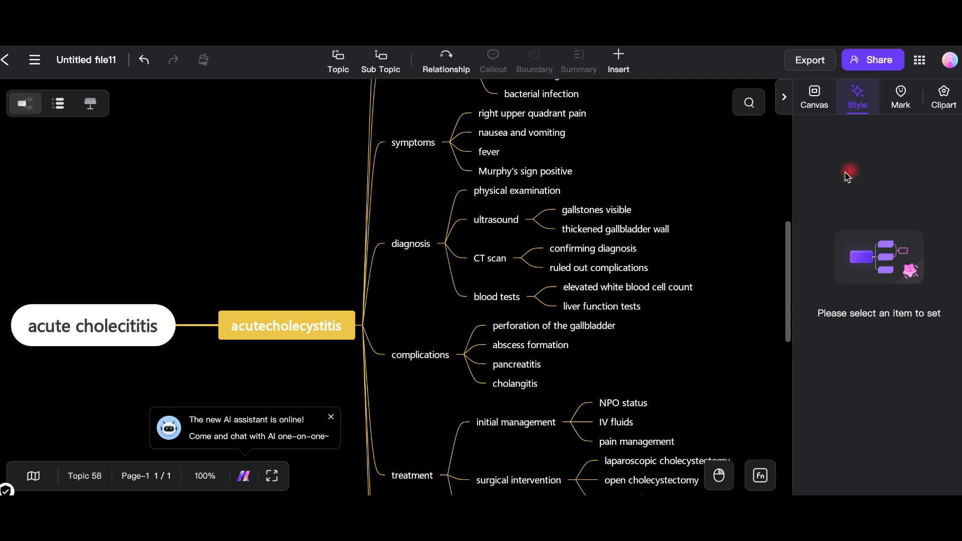
click(618, 208)
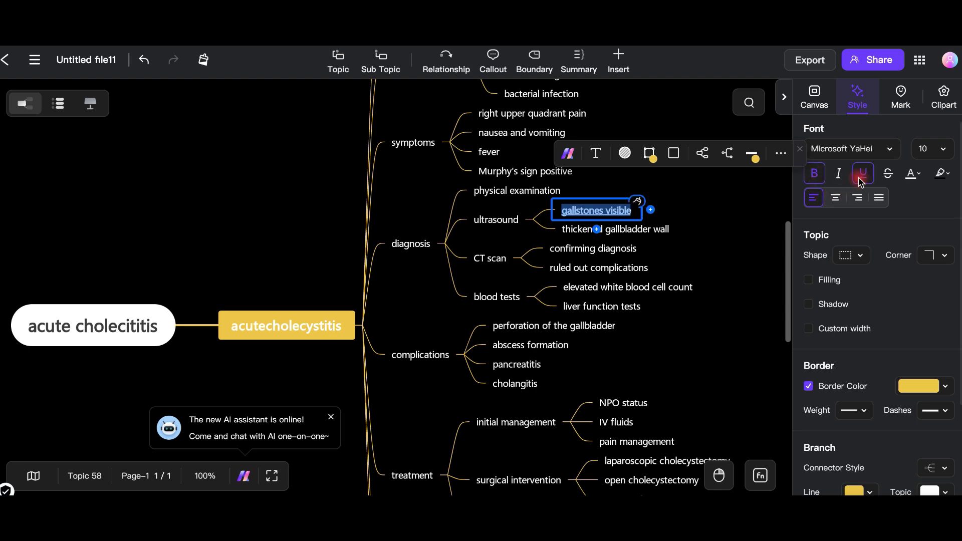
scroll(877, 246, down, 3)
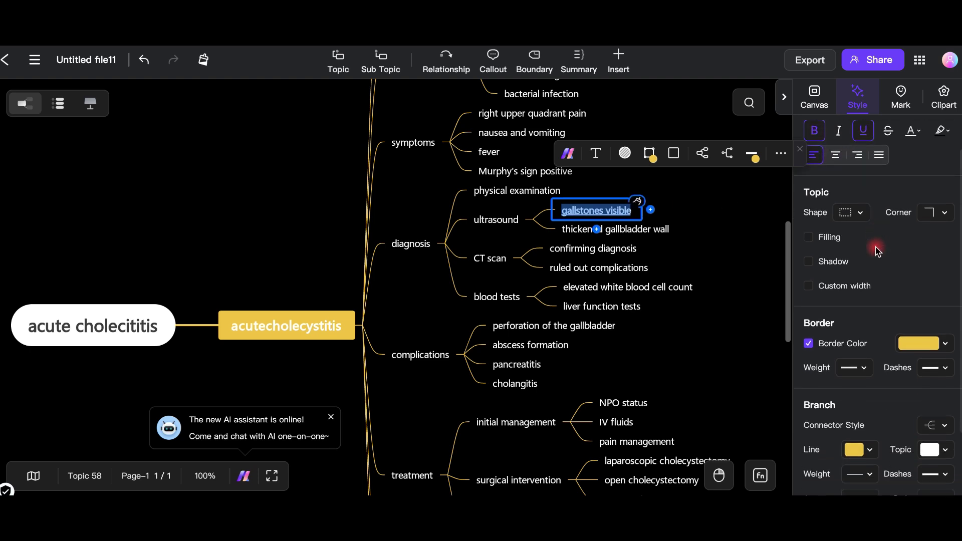
click(946, 303)
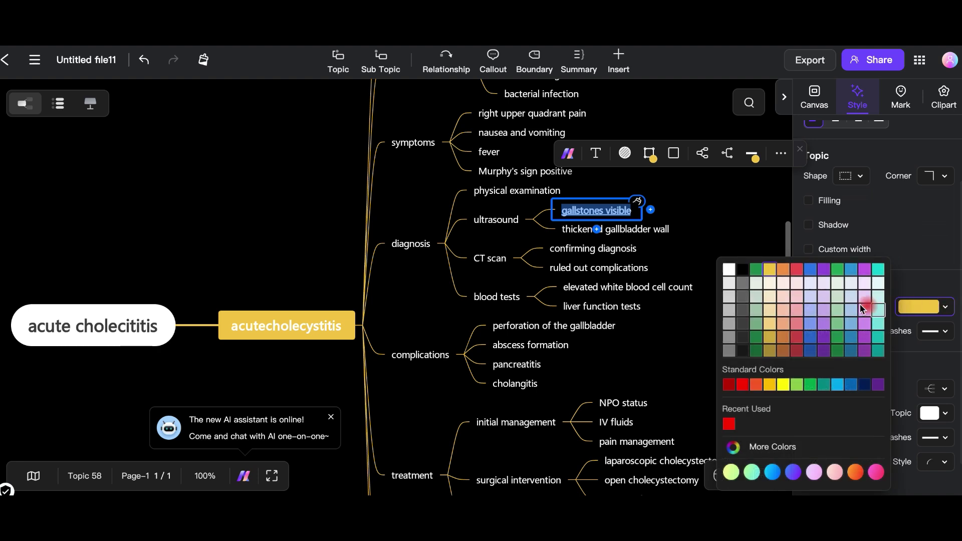
click(743, 385)
click(869, 257)
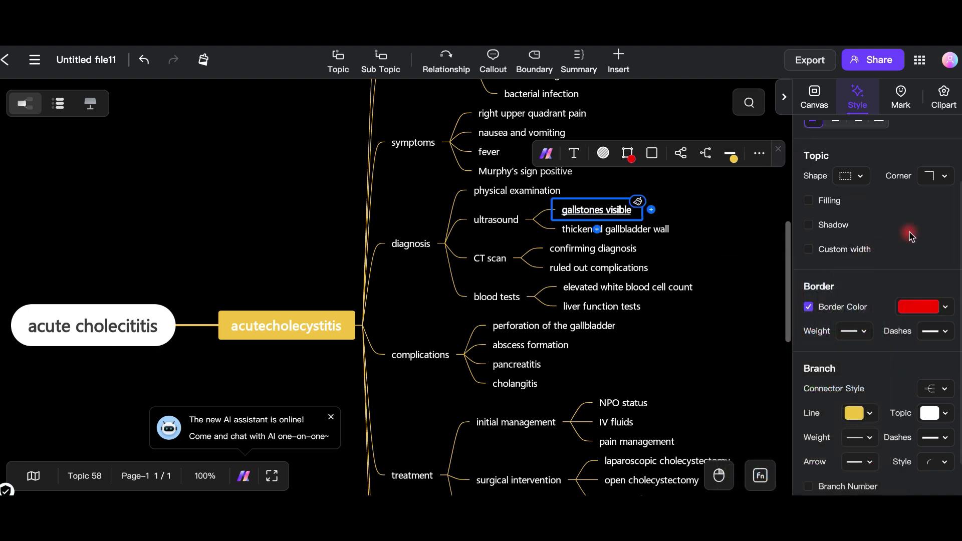
Add a Priority 1 marker to 'gallstones visible'
scroll(883, 307, up, 3)
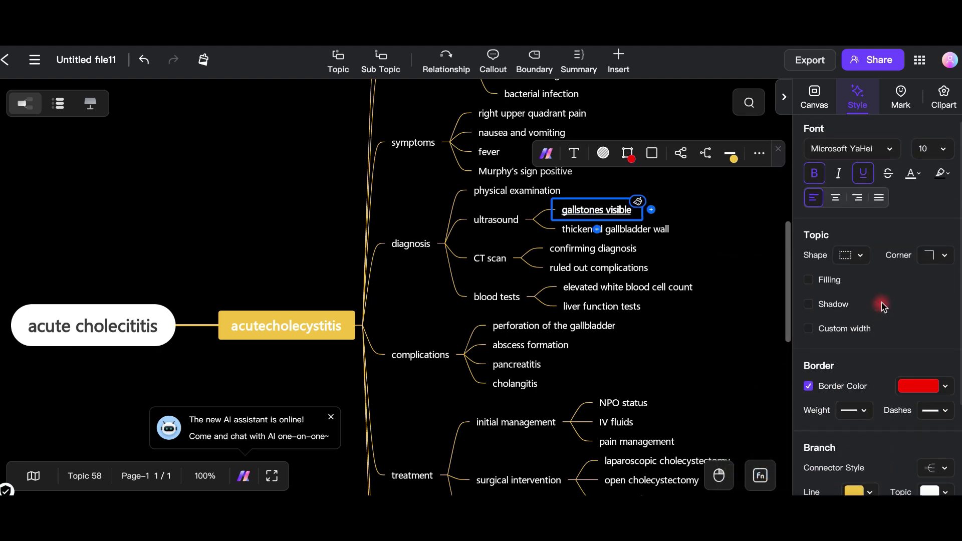
click(903, 104)
click(885, 157)
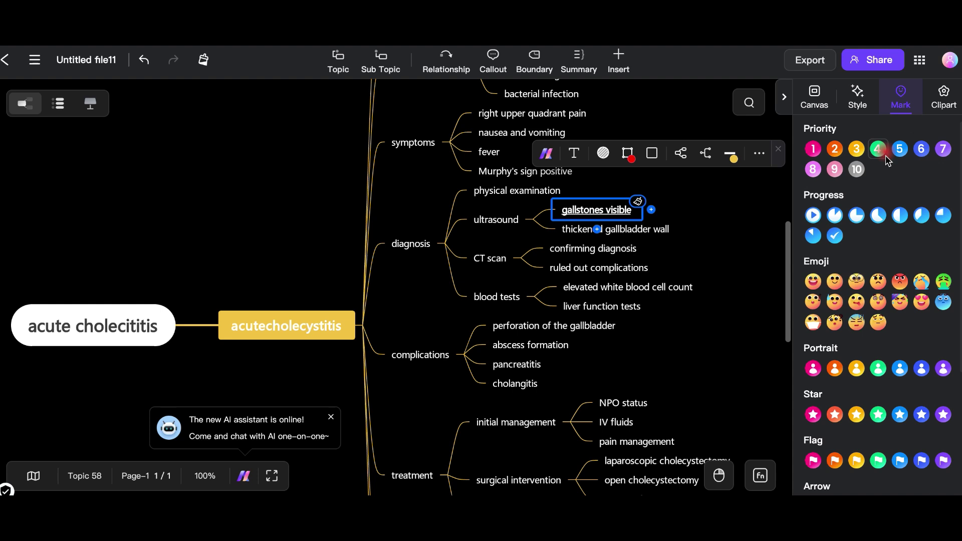
click(814, 152)
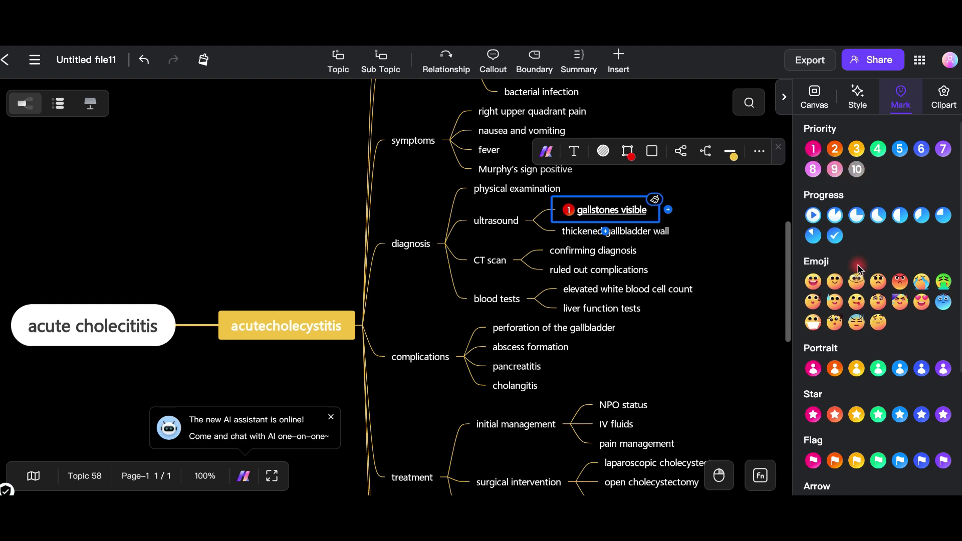
Drag the bee clip-art onto the map as a subtopic beside 'gallstones visible'
scroll(859, 269, down, 2)
click(946, 107)
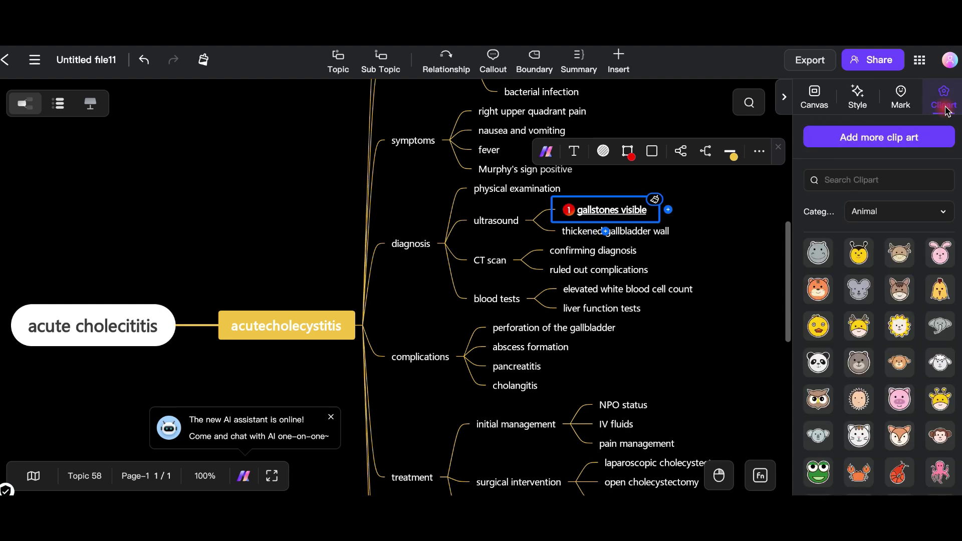
drag(865, 258, 697, 214)
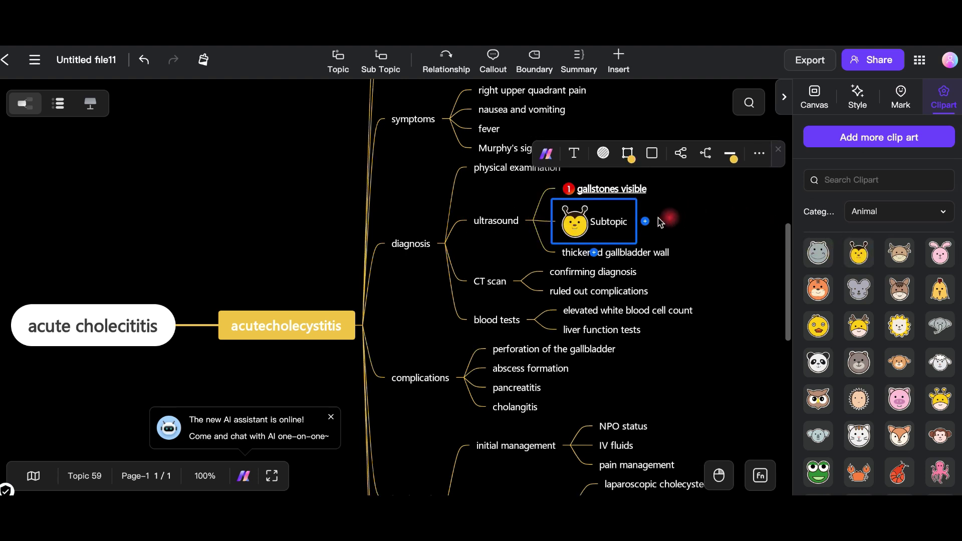
scroll(694, 296, down, 3)
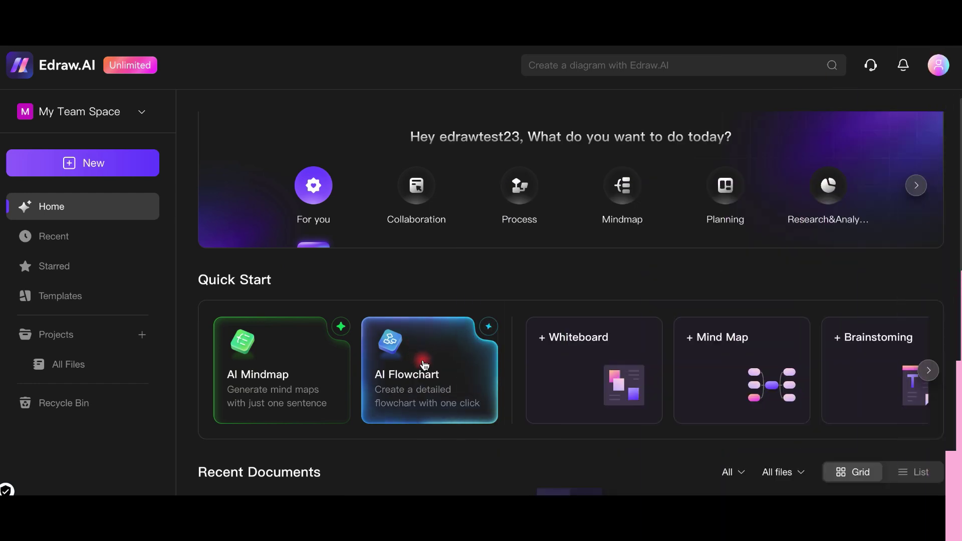
Generate a 'fever' flowchart with the AI Flowchart generator
click(423, 365)
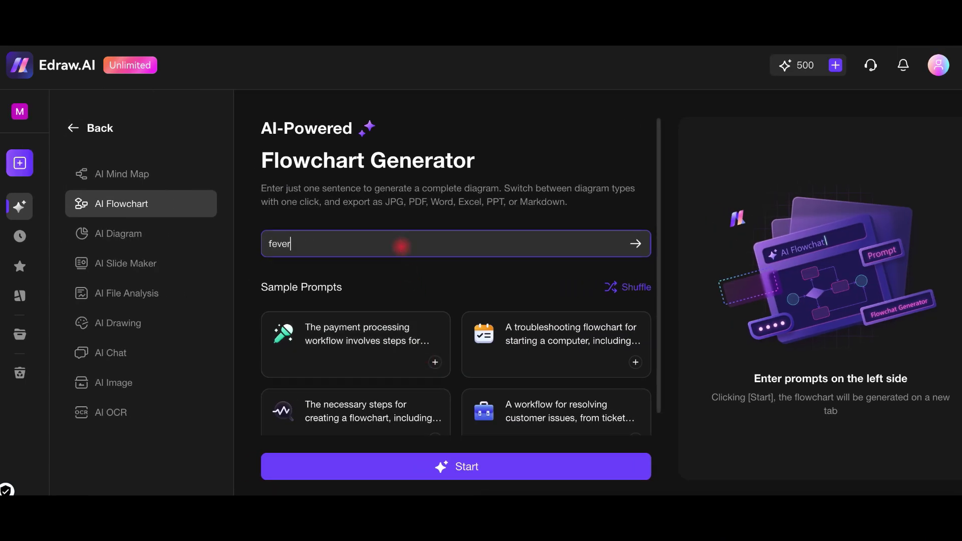
click(637, 245)
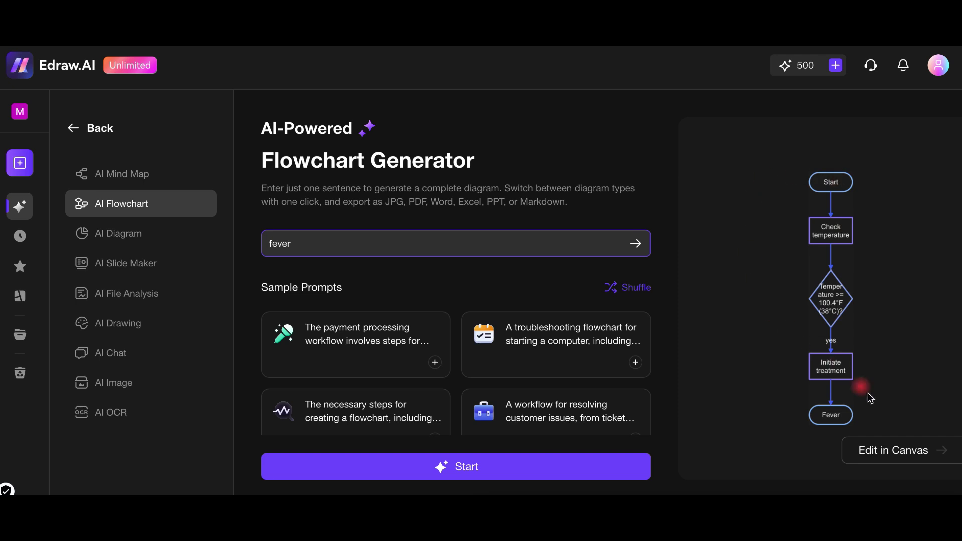
Open the fever flowchart preview in the editing canvas via 'Edit in Canvas'
click(895, 461)
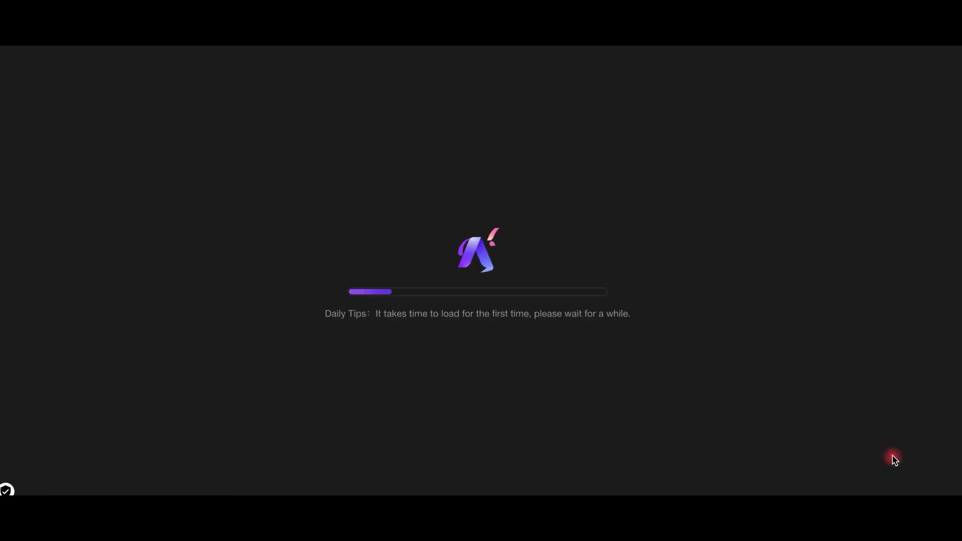